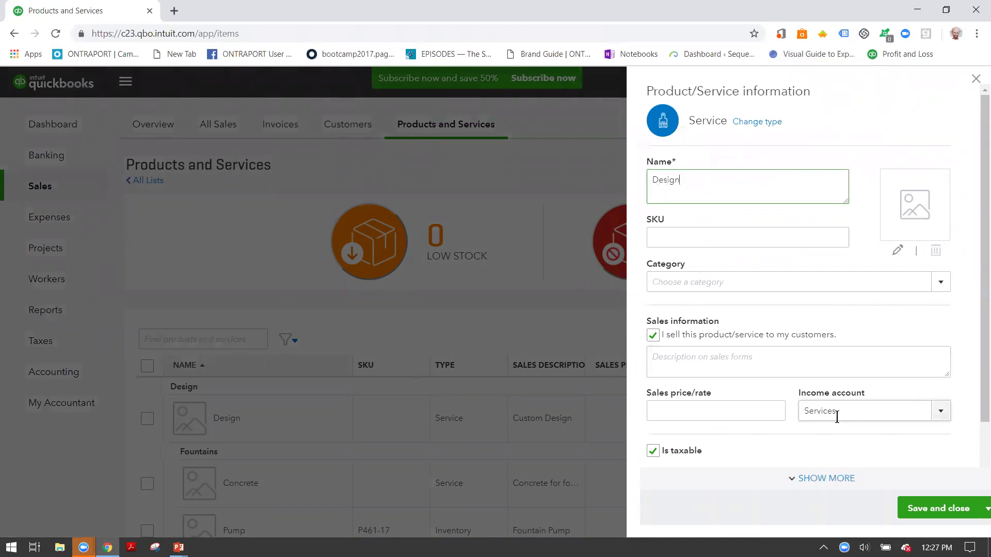
# - Review the income accounts available for the new Design service, and close the form without saving
pyautogui.click(942, 414)
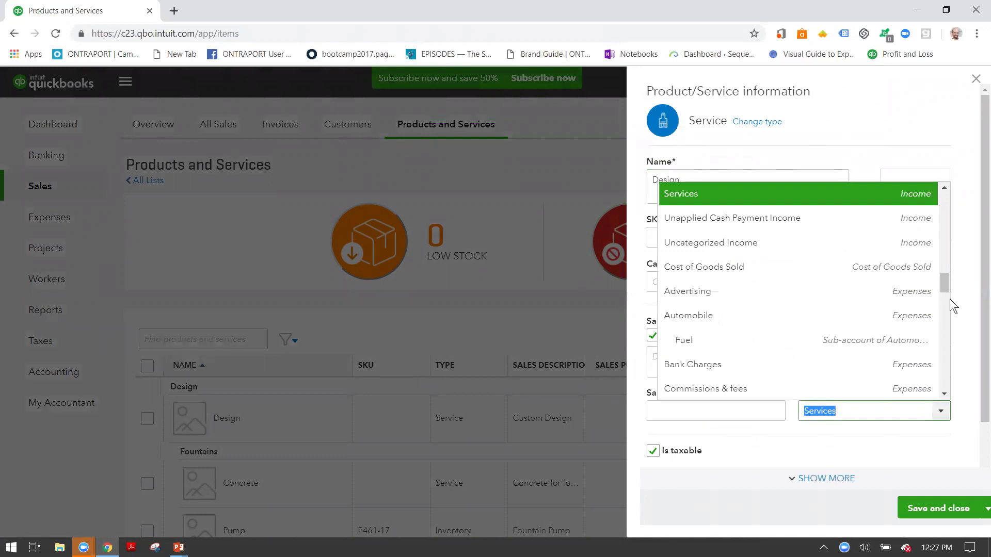
pyautogui.moveTo(945, 280)
pyautogui.mouseDown()
pyautogui.moveTo(940, 231)
pyautogui.moveTo(946, 268)
pyautogui.mouseUp()
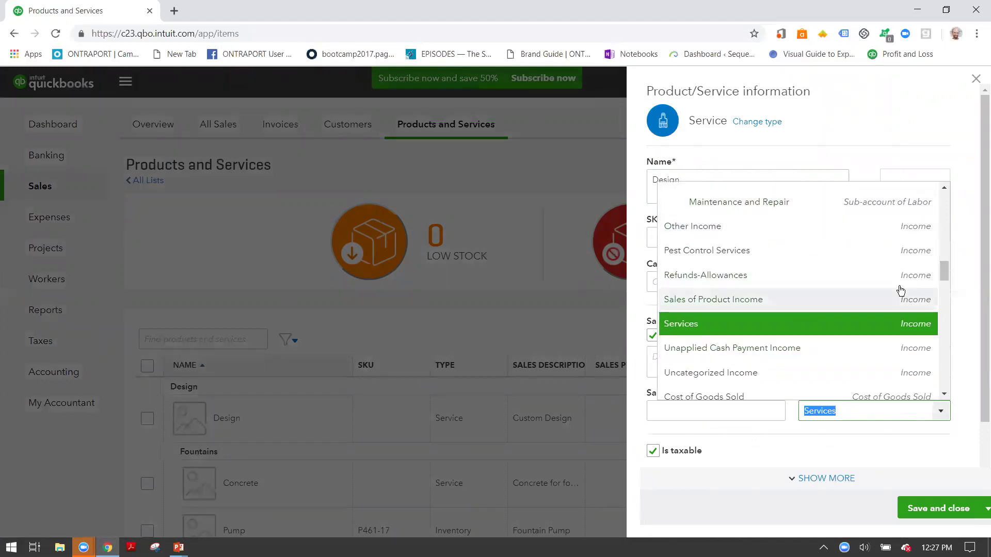
pyautogui.moveTo(942, 274); pyautogui.dragTo(945, 271)
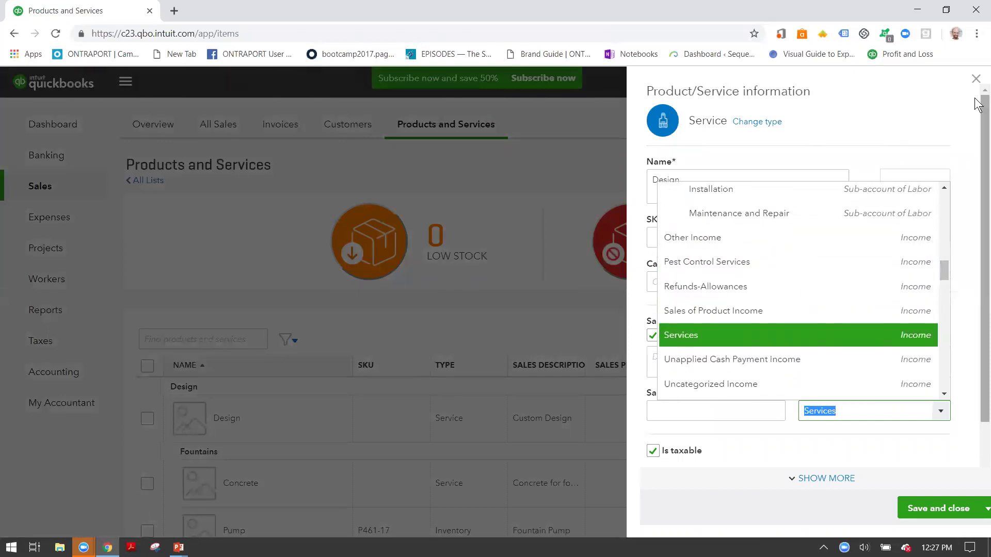
pyautogui.click(975, 79)
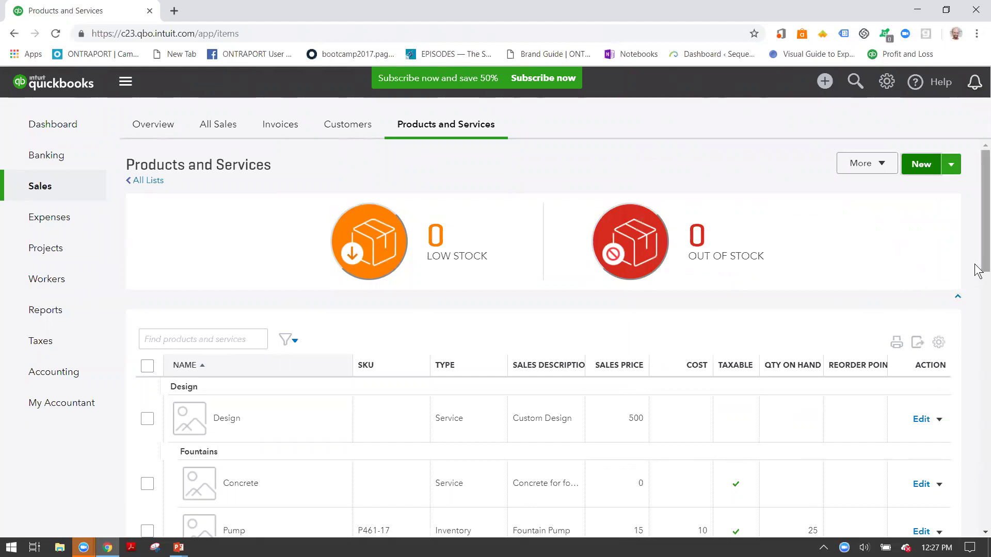
# - Show the Income account column in the products and services list
pyautogui.moveTo(977, 270); pyautogui.dragTo(976, 312)
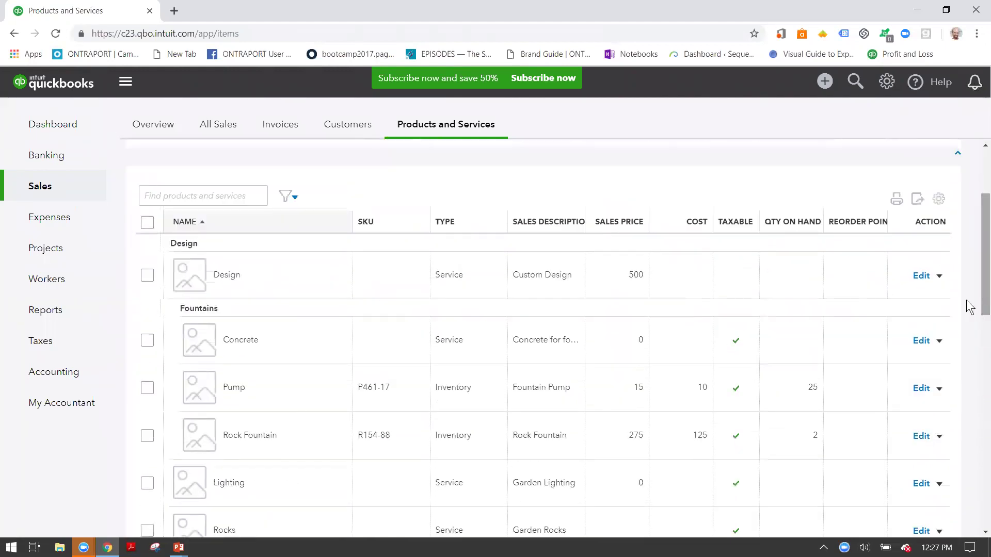
pyautogui.click(939, 201)
pyautogui.click(853, 244)
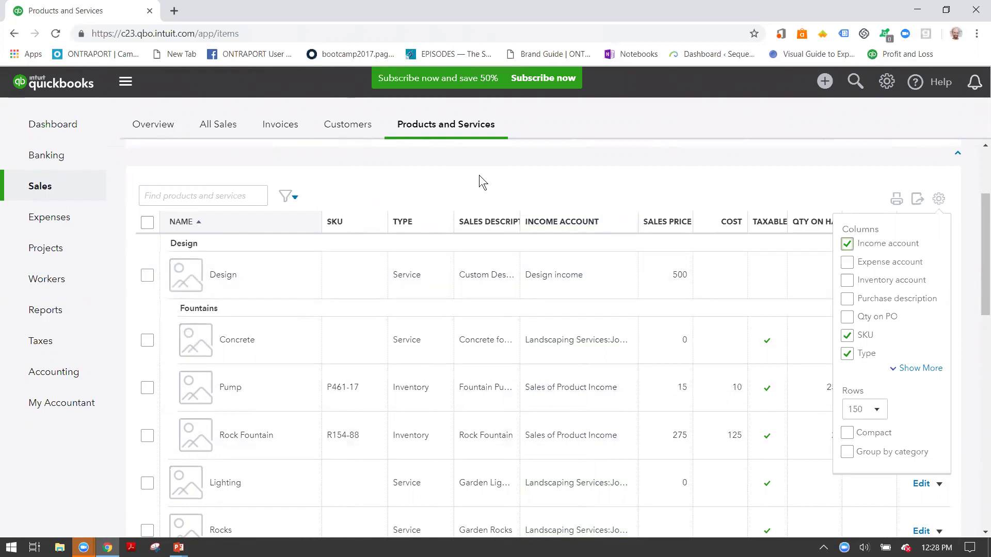
# - Open the recurring transactions list and check the actions available for the Monthly Building Lease and Bill's Windsurf Shop templates
pyautogui.click(888, 82)
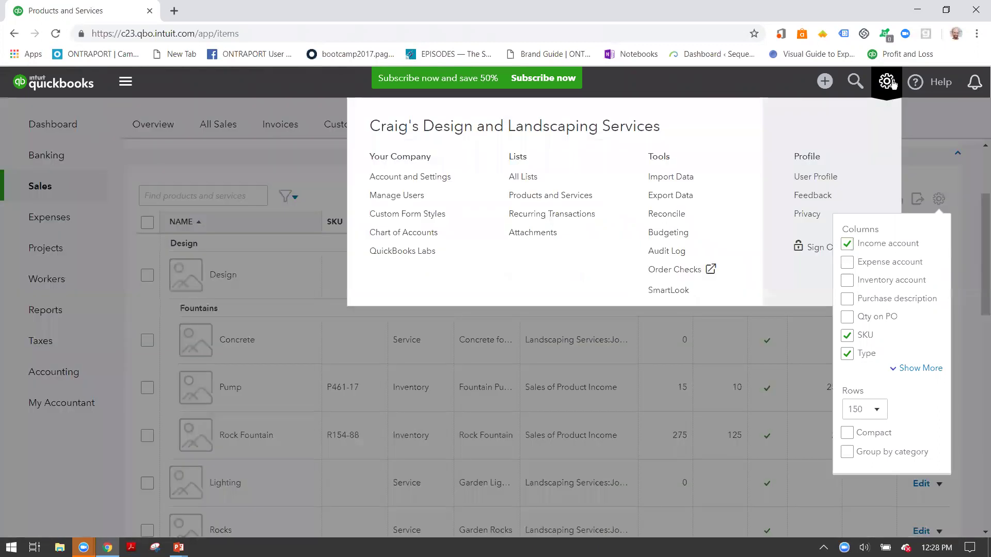
pyautogui.click(558, 221)
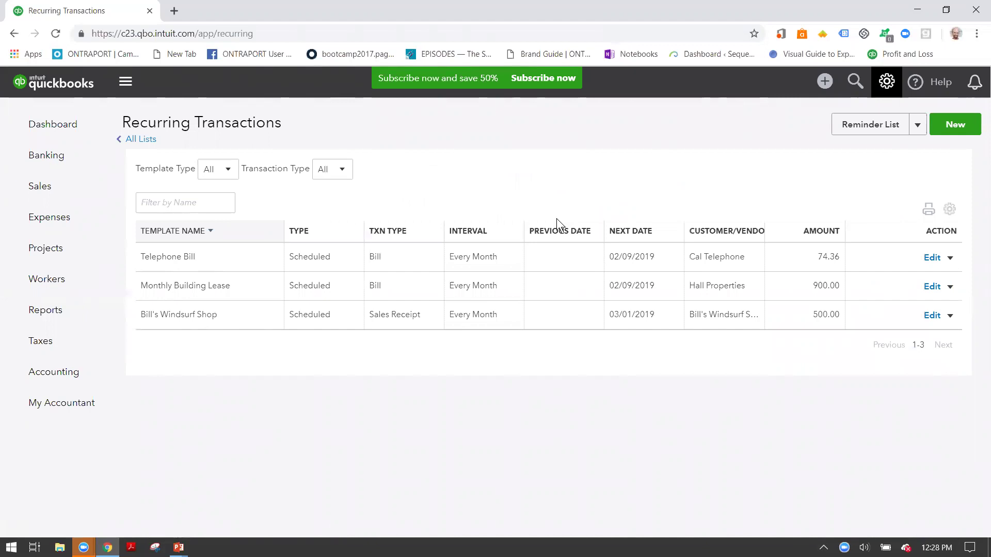
pyautogui.click(950, 287)
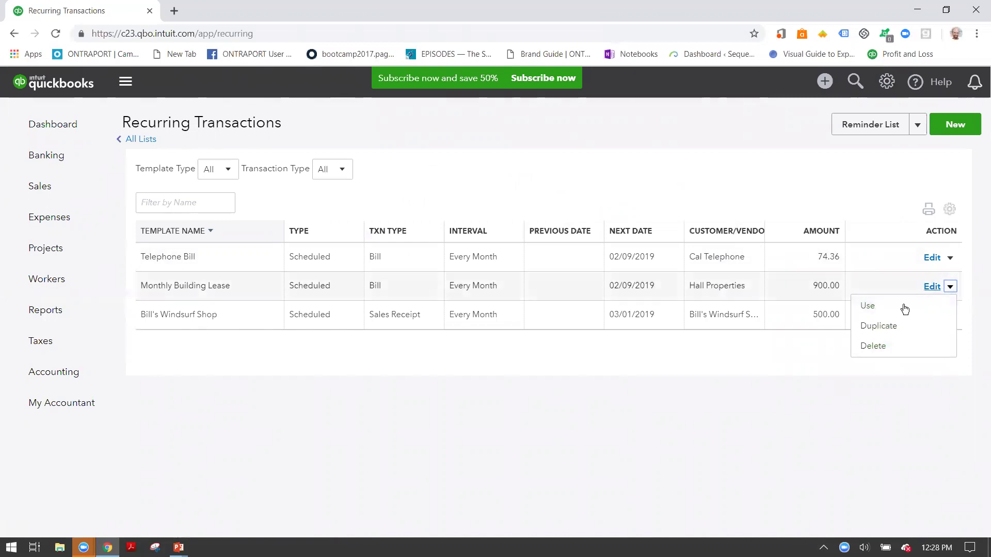
pyautogui.click(793, 367)
pyautogui.click(950, 315)
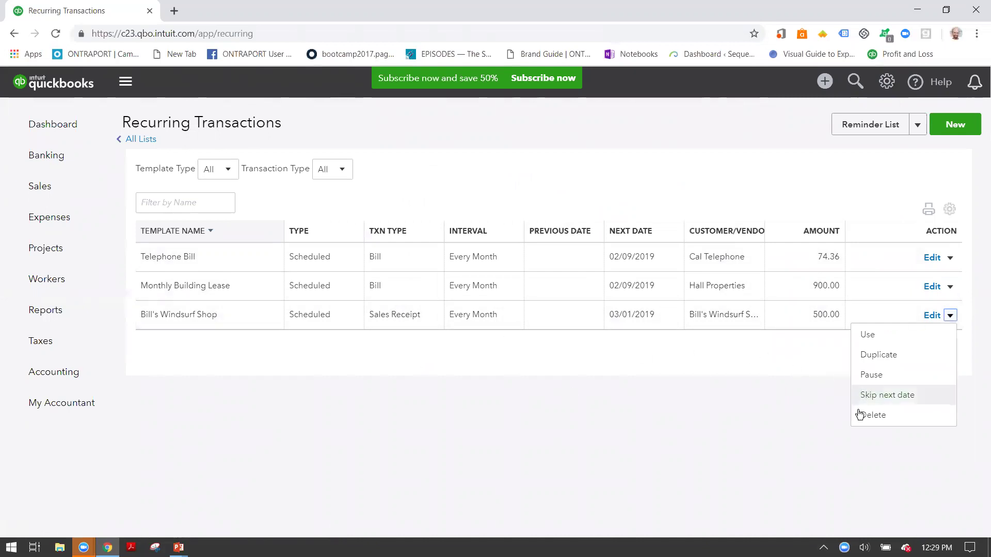
pyautogui.click(794, 374)
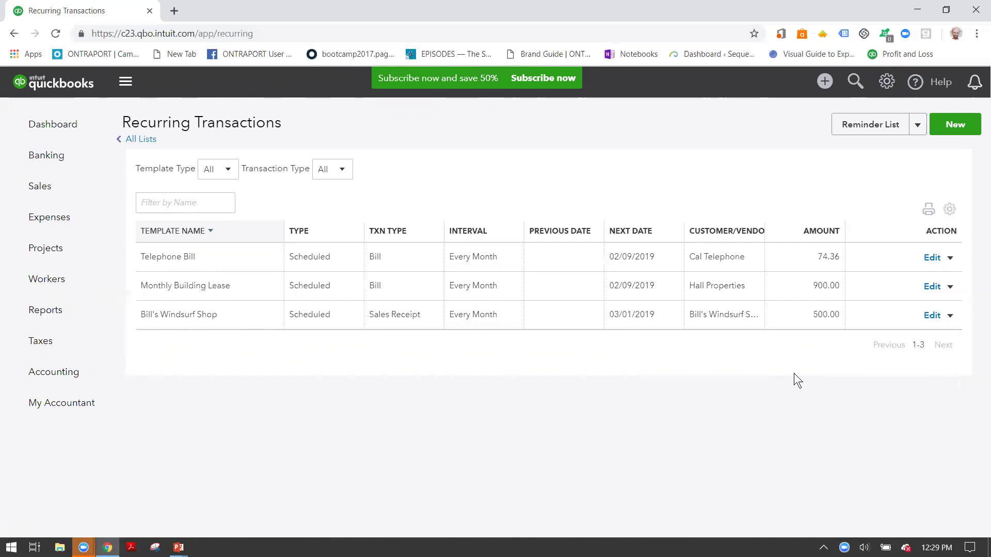
# - Start a new recurring transaction template with the transaction type Sales Receipt
pyautogui.click(962, 128)
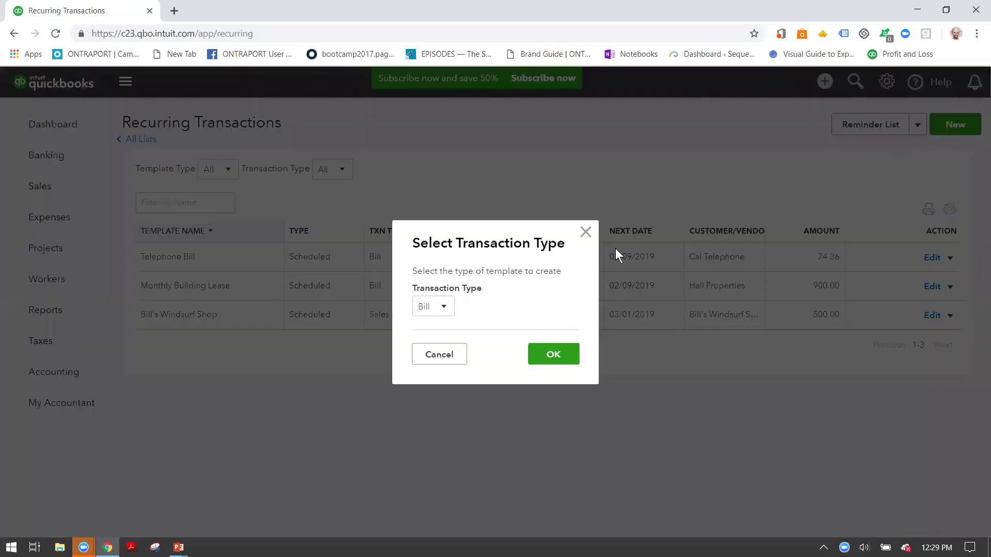
pyautogui.click(451, 313)
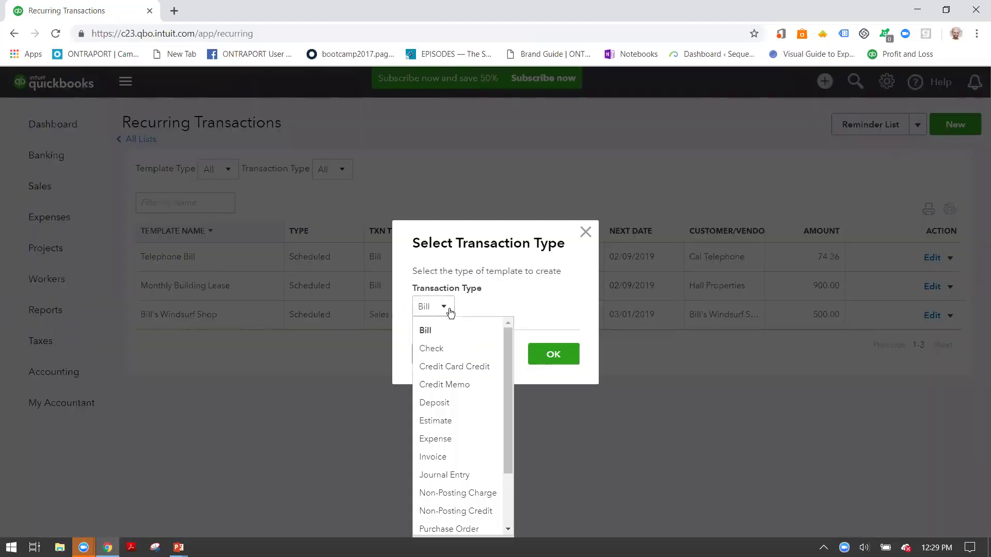
pyautogui.moveTo(507, 345); pyautogui.dragTo(498, 407)
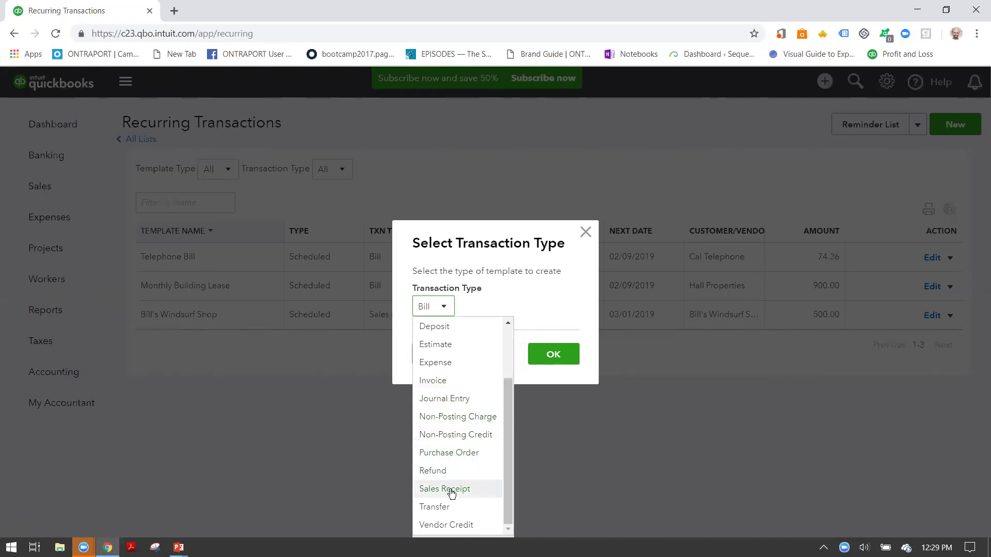
pyautogui.click(452, 491)
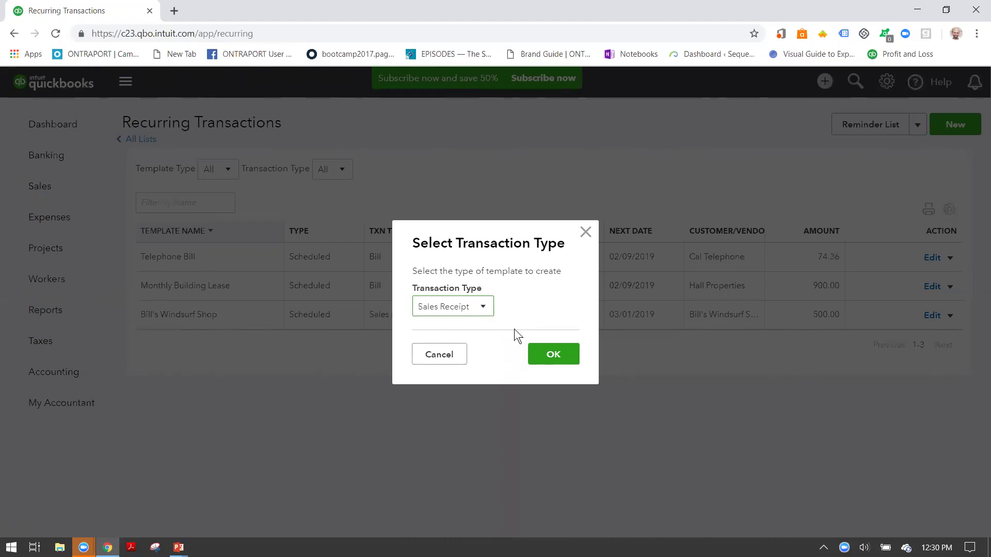
pyautogui.click(546, 356)
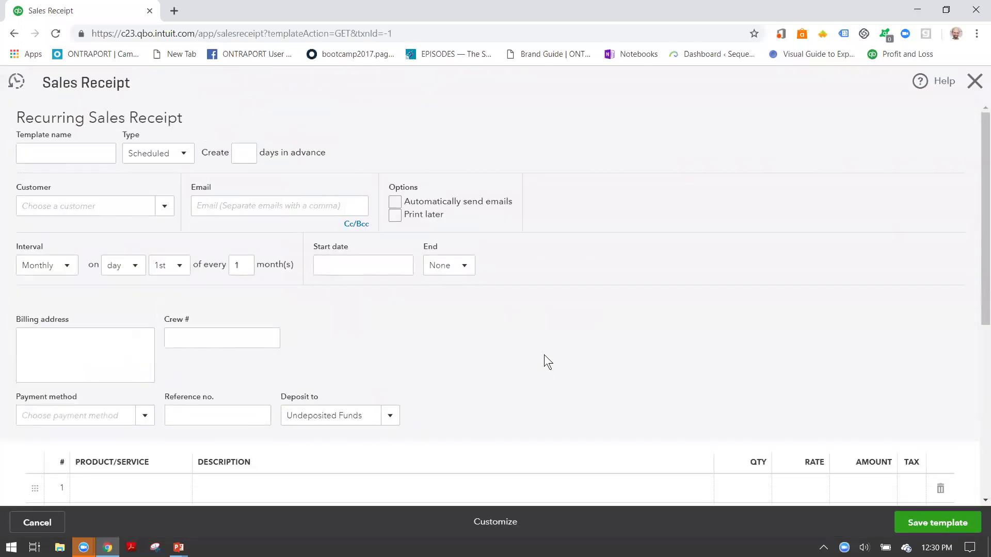
# - Set the template's customer to Cool Cars with type Scheduled, and enable automatic sending of emails
pyautogui.click(166, 207)
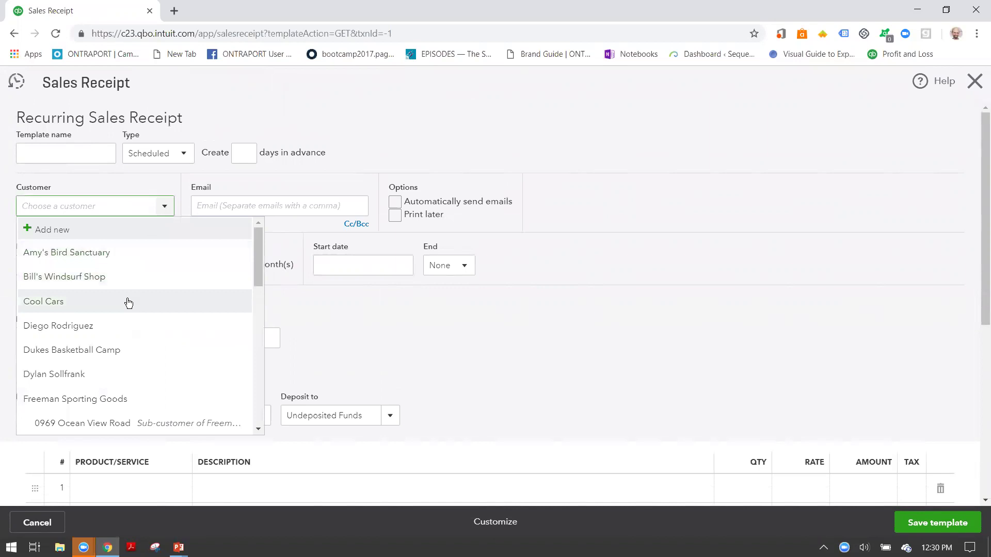
pyautogui.click(128, 303)
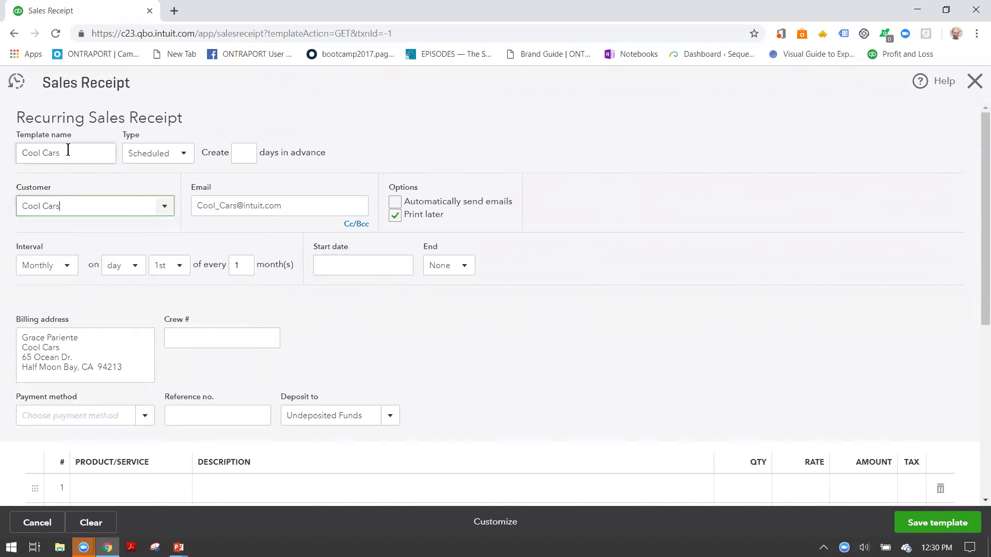
pyautogui.moveTo(68, 150); pyautogui.dragTo(18, 145)
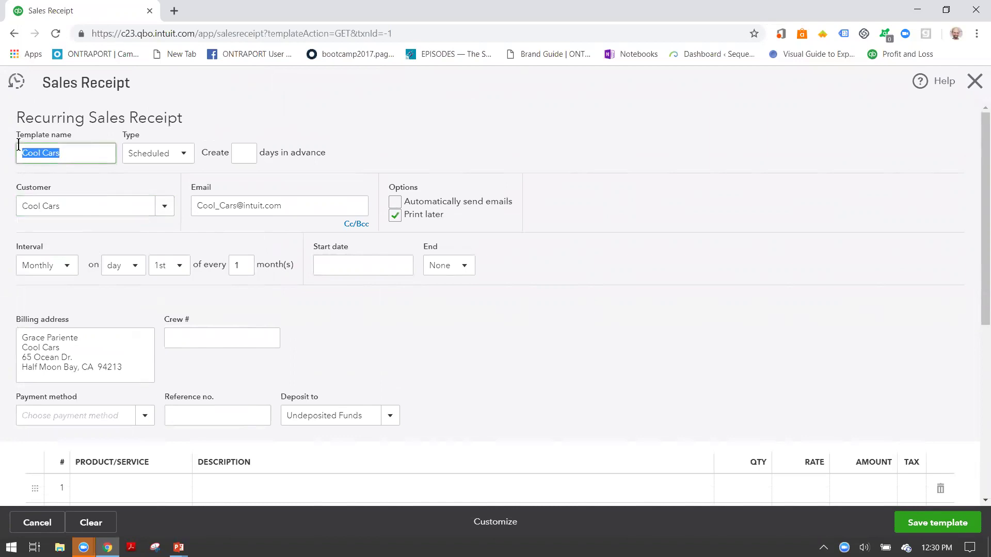
pyautogui.click(185, 155)
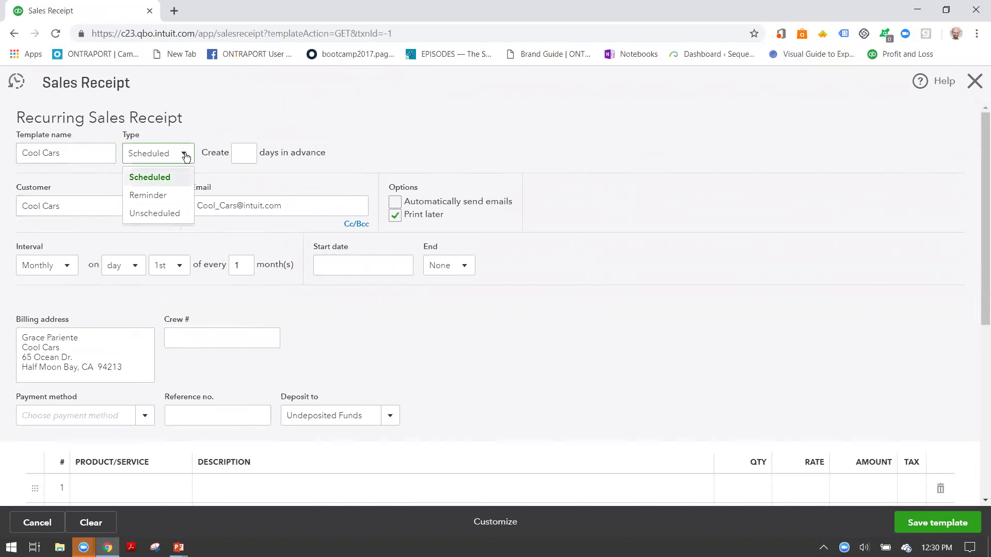
pyautogui.click(172, 177)
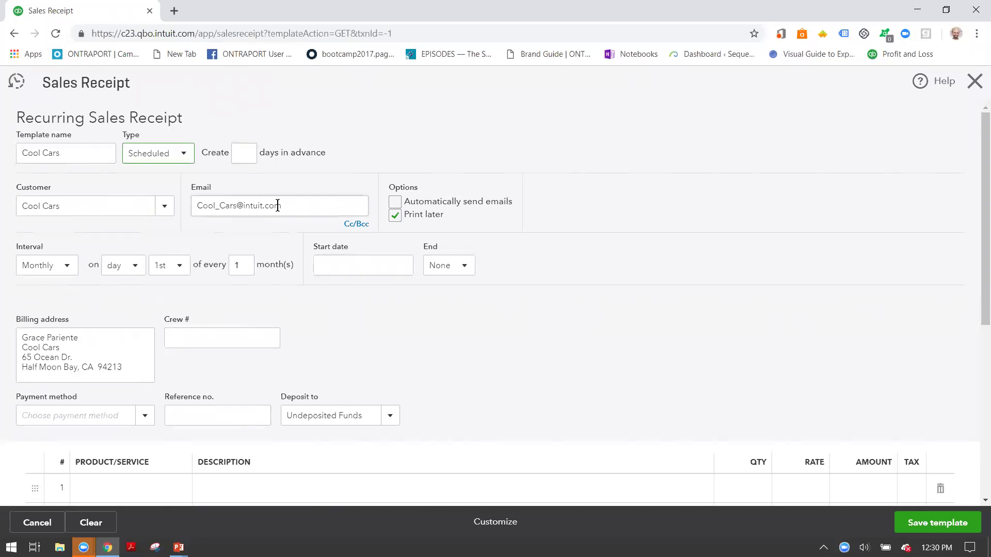
pyautogui.click(395, 202)
# - Keep the interval at every 1 month on the 1st, and set the start date to 03/01/2019
pyautogui.click(65, 272)
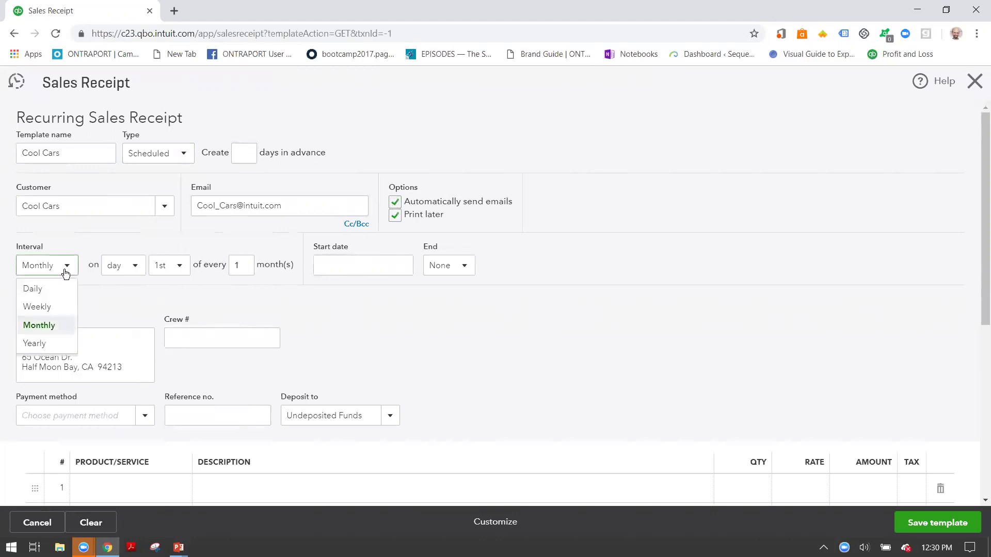
pyautogui.click(51, 328)
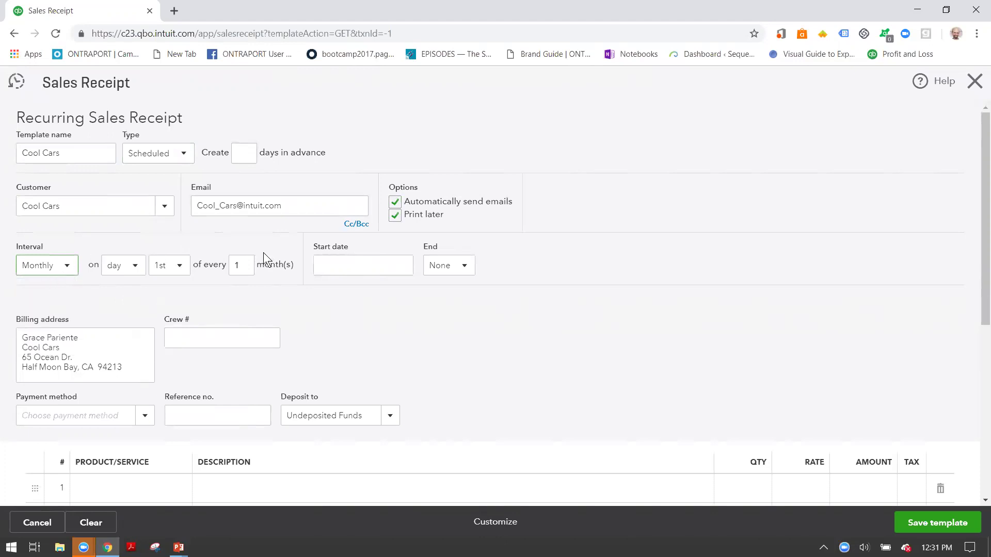
pyautogui.click(242, 264)
pyautogui.click(347, 268)
pyautogui.click(403, 266)
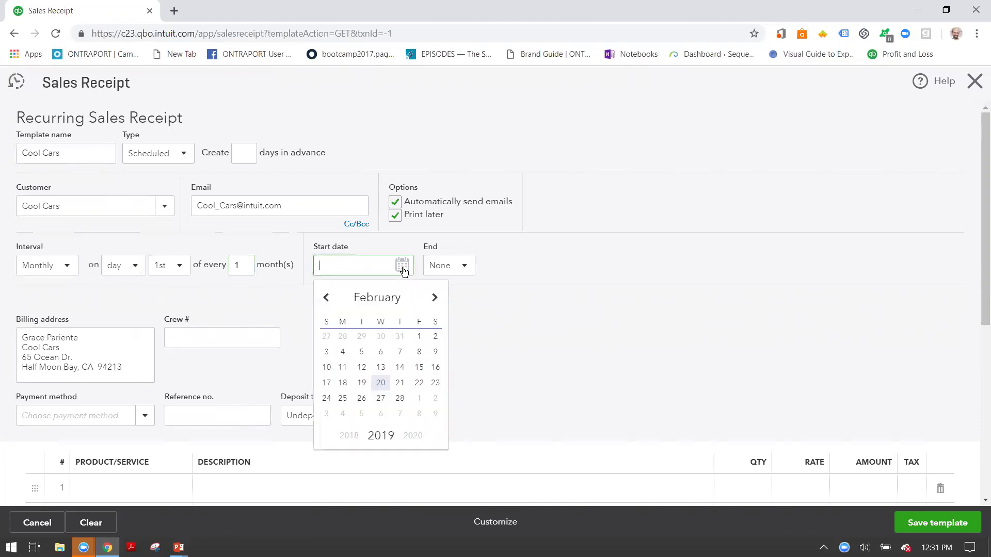
pyautogui.click(433, 302)
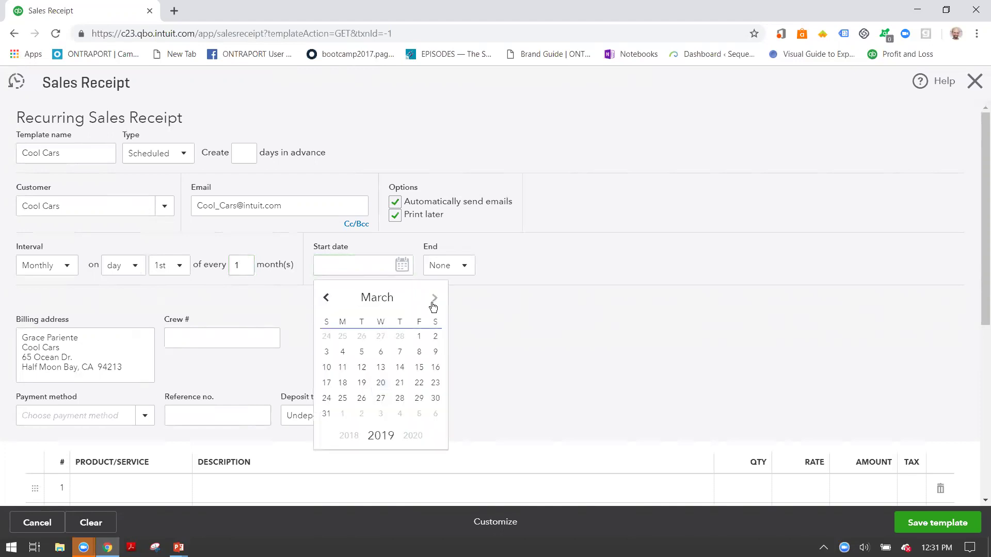
pyautogui.click(421, 337)
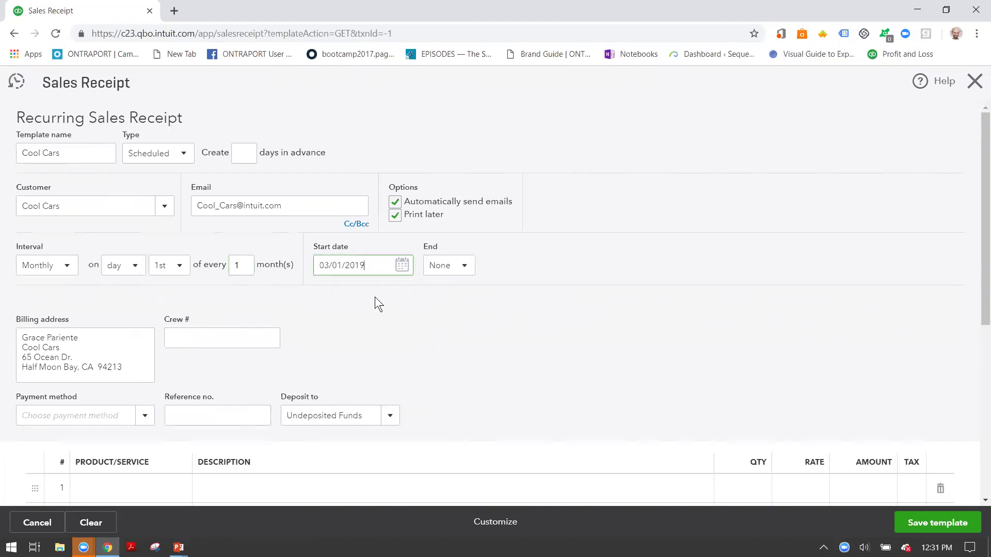
# - Try ending the schedule after 6 occurrences, and return the end option to None
pyautogui.click(465, 266)
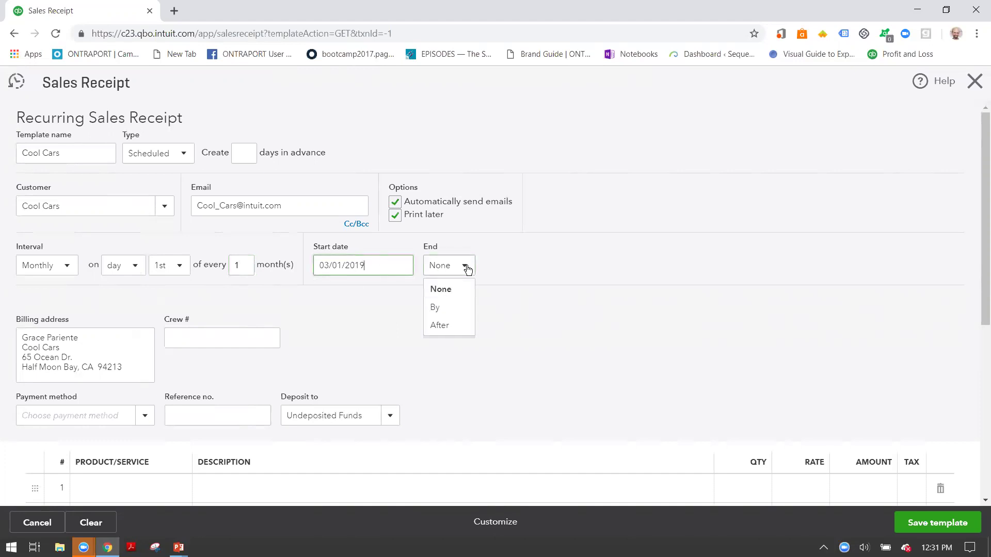
pyautogui.click(448, 327)
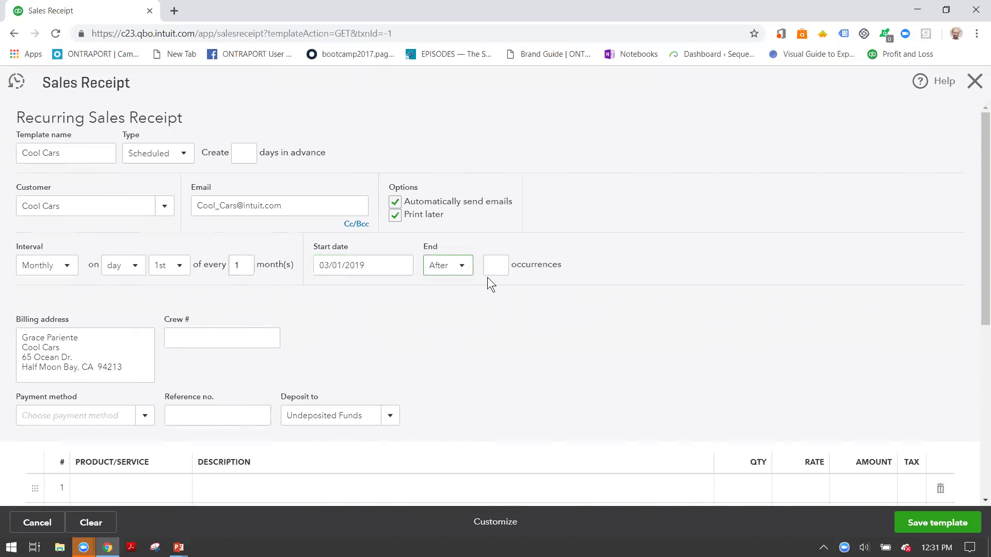
pyautogui.click(499, 265)
pyautogui.write('6')
pyautogui.click(467, 271)
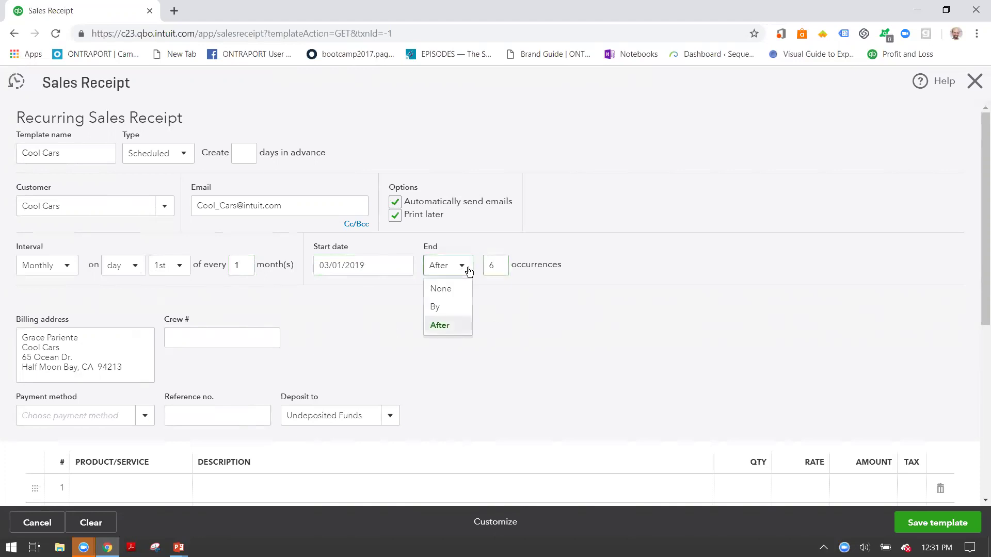
pyautogui.click(458, 288)
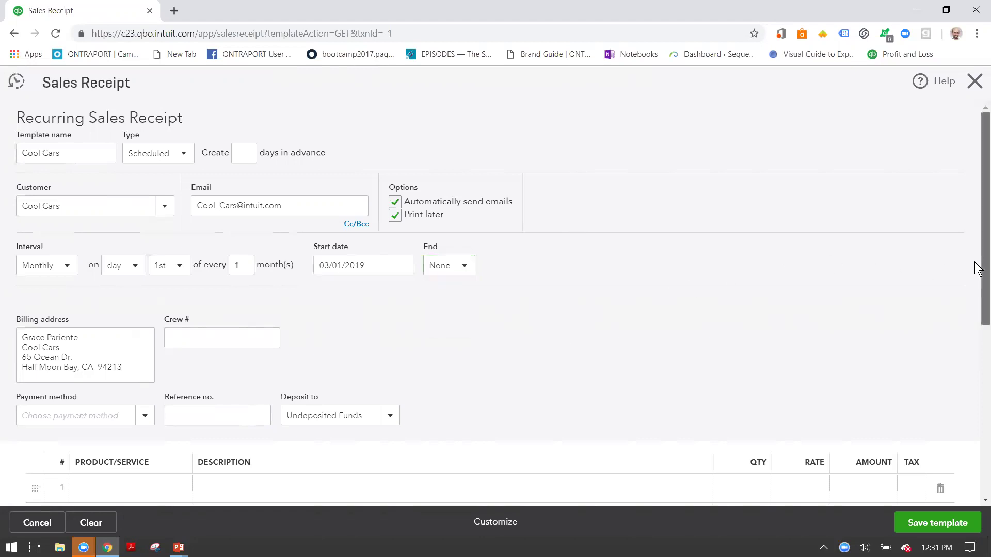
# - Add the Design service as the first line item and review the completed sales receipt template
pyautogui.scroll(-2, 977, 290)
pyautogui.scroll(-2, 978, 338)
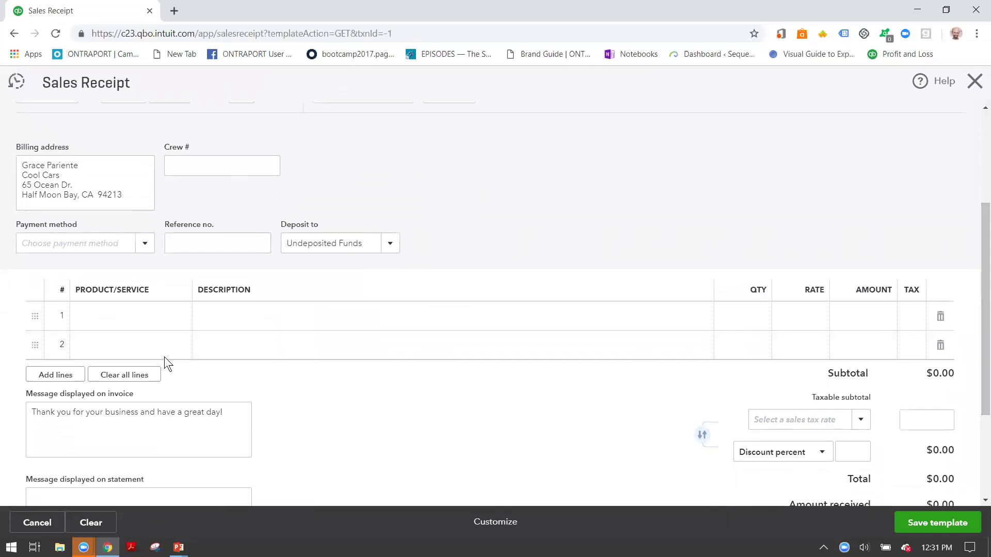
pyautogui.click(150, 330)
pyautogui.write('des')
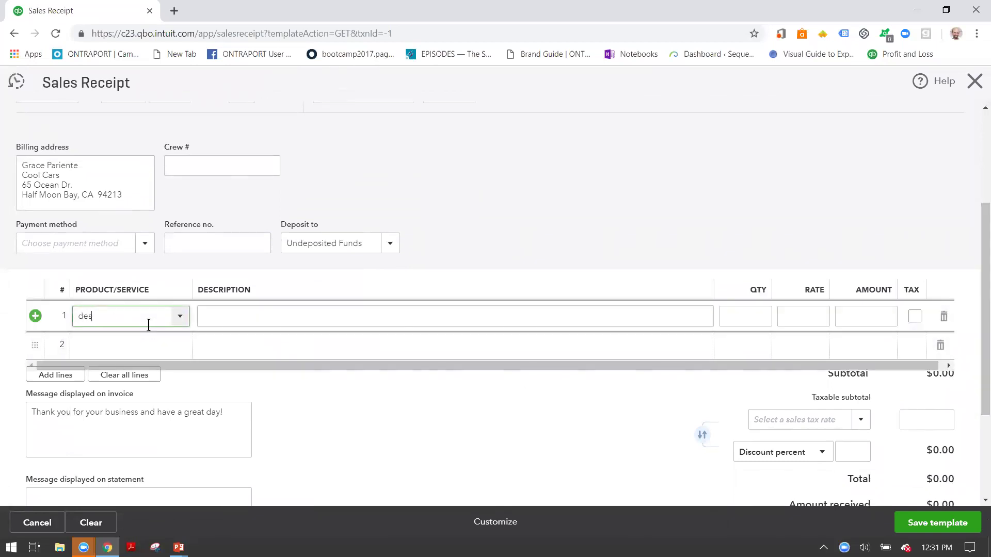
pyautogui.press('Tab')
pyautogui.press('Tab')
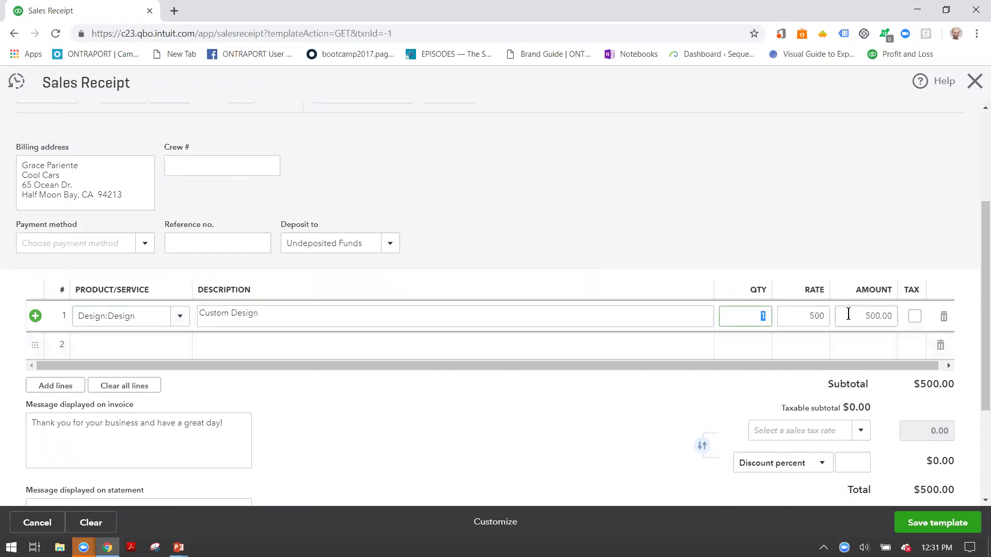
pyautogui.click(975, 316)
pyautogui.scroll(-1, 975, 330)
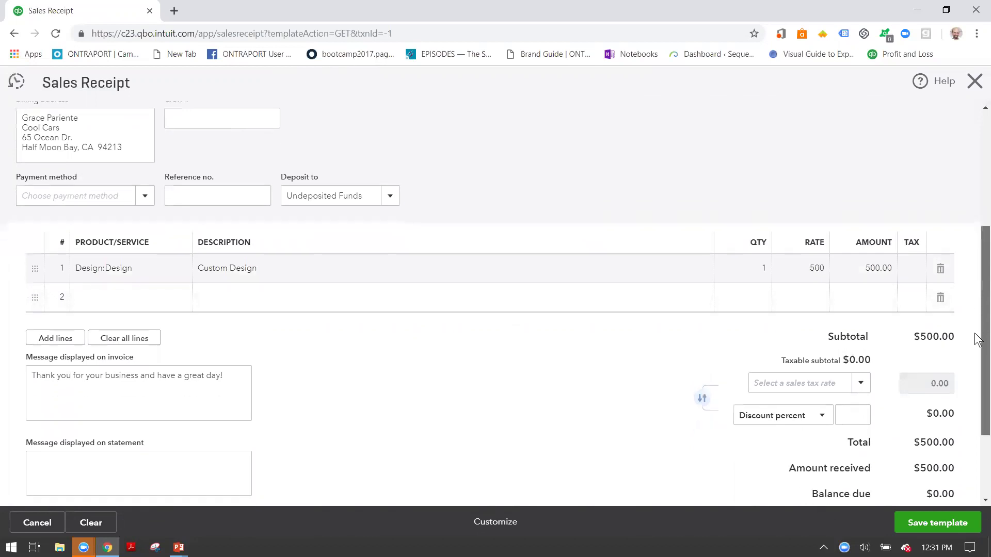
pyautogui.scroll(3, 977, 330)
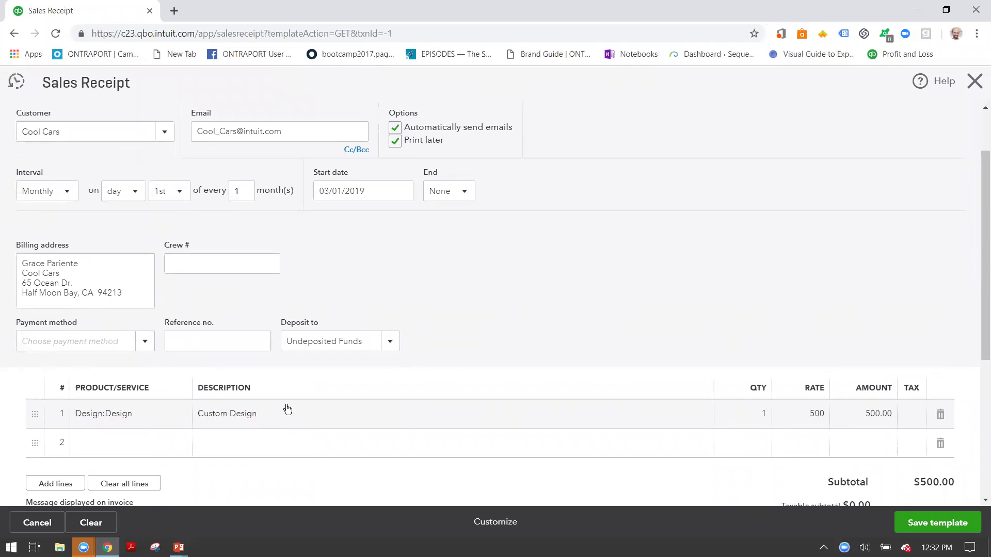
# - Check the available payment methods without choosing one, and save the Cool Cars sales receipt template
pyautogui.click(144, 342)
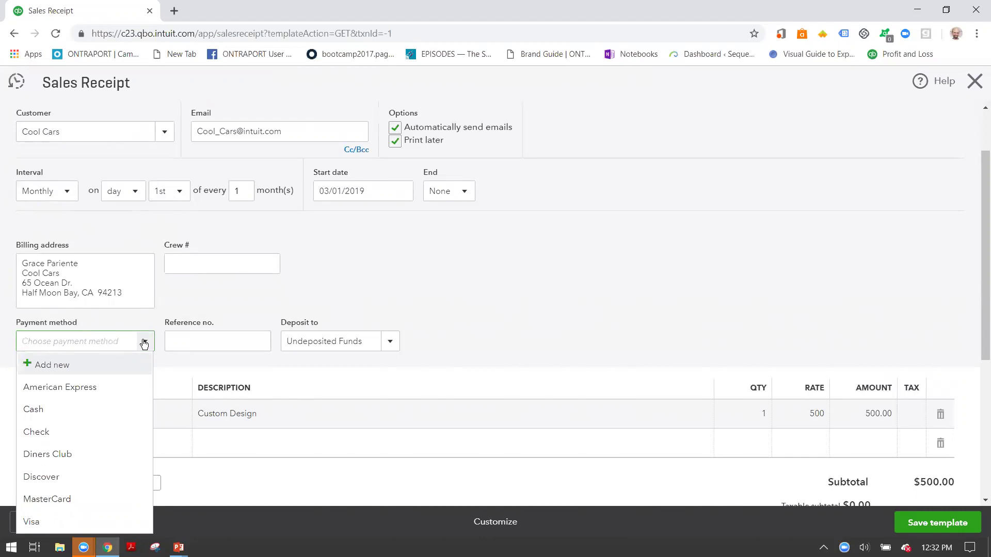
pyautogui.click(144, 344)
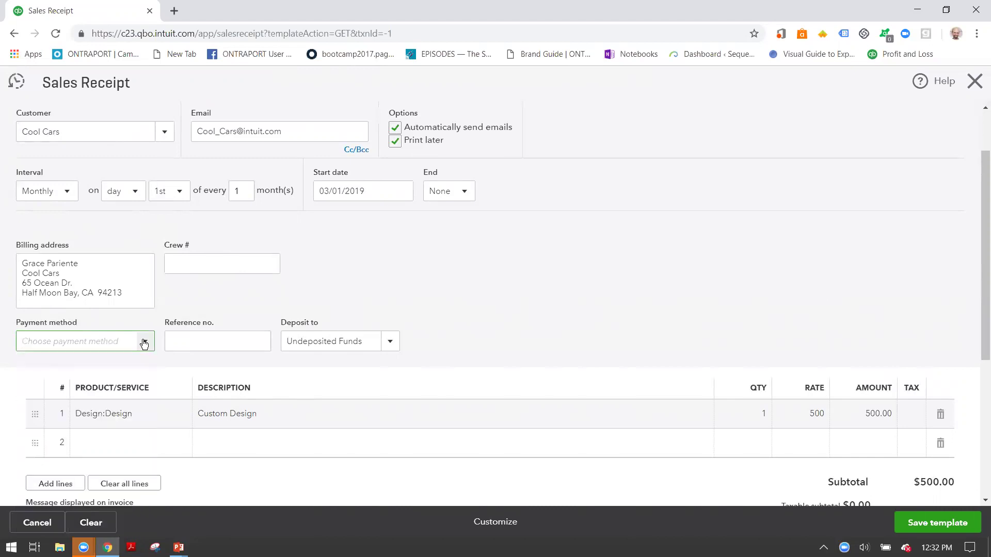
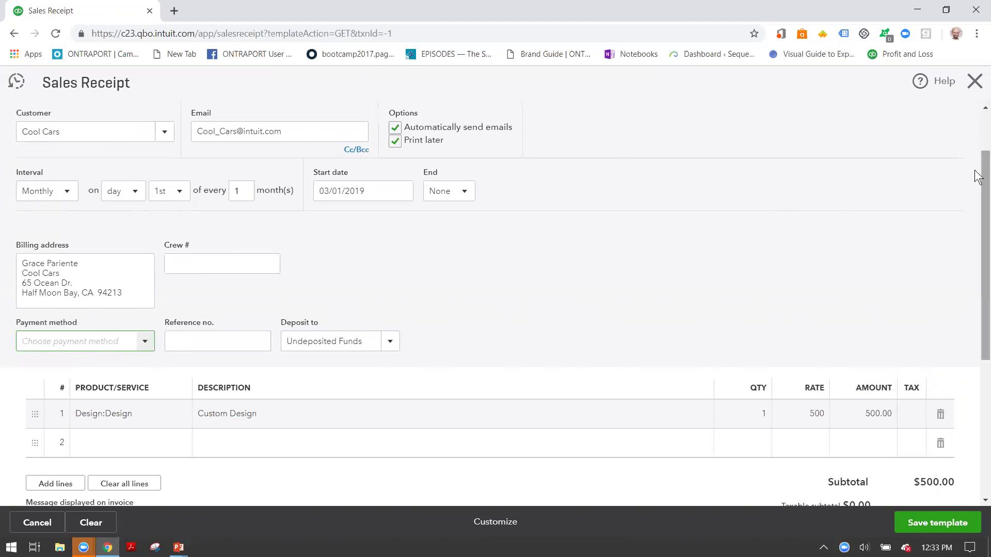
pyautogui.moveTo(978, 202); pyautogui.dragTo(977, 283)
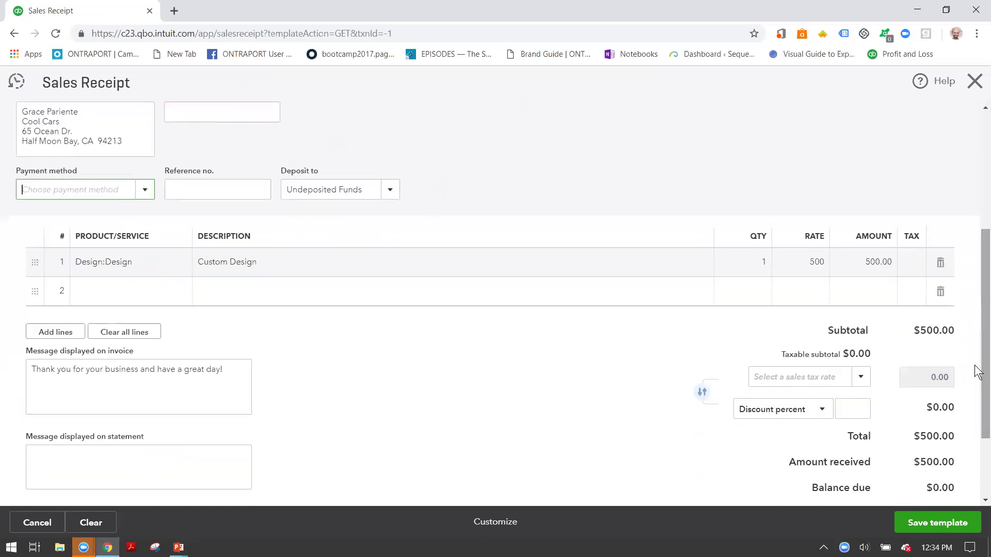
pyautogui.click(928, 528)
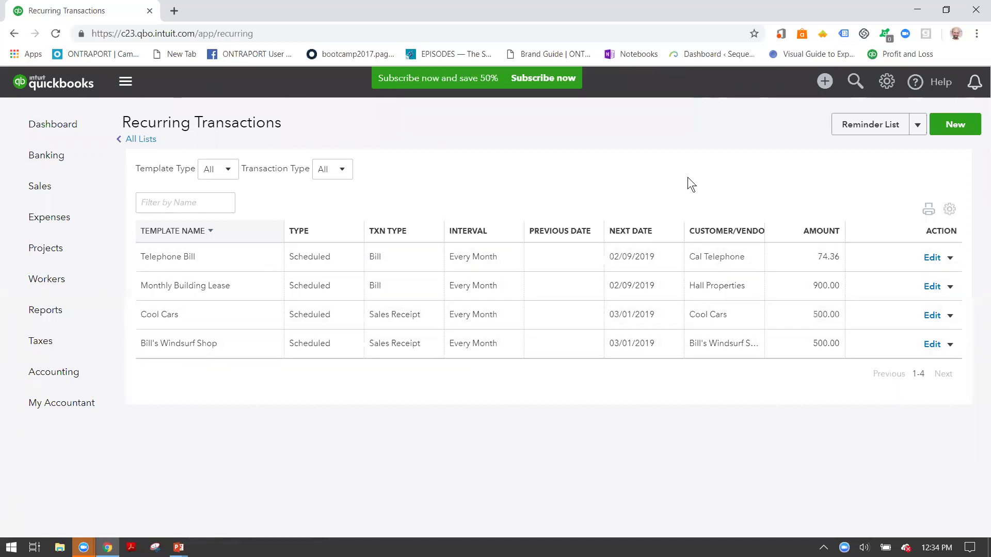
# - Sort the recurring transactions list by next date, with the latest dates first
pyautogui.click(639, 233)
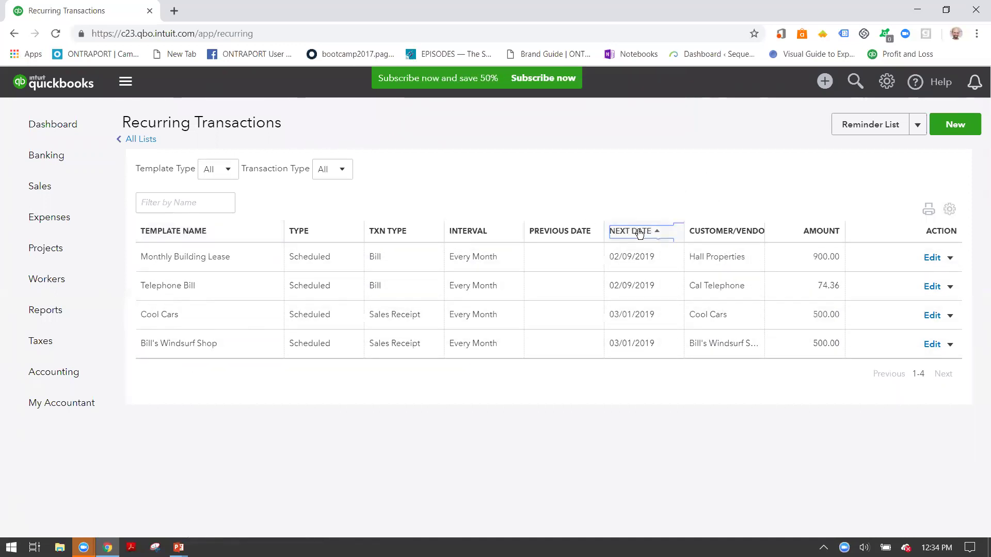
pyautogui.click(639, 232)
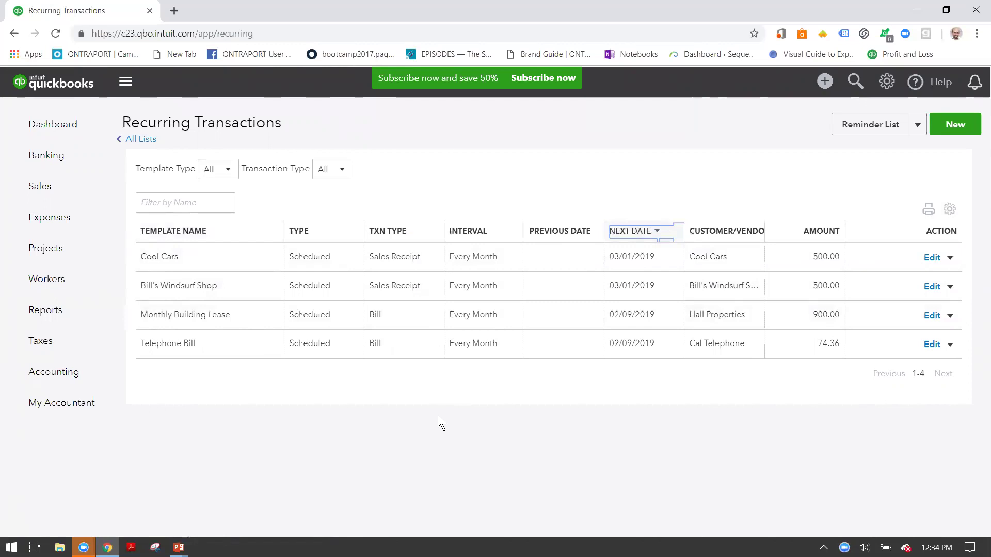
# - Search the reports for "recu" and open the standard Recurring Template List report
pyautogui.click(69, 315)
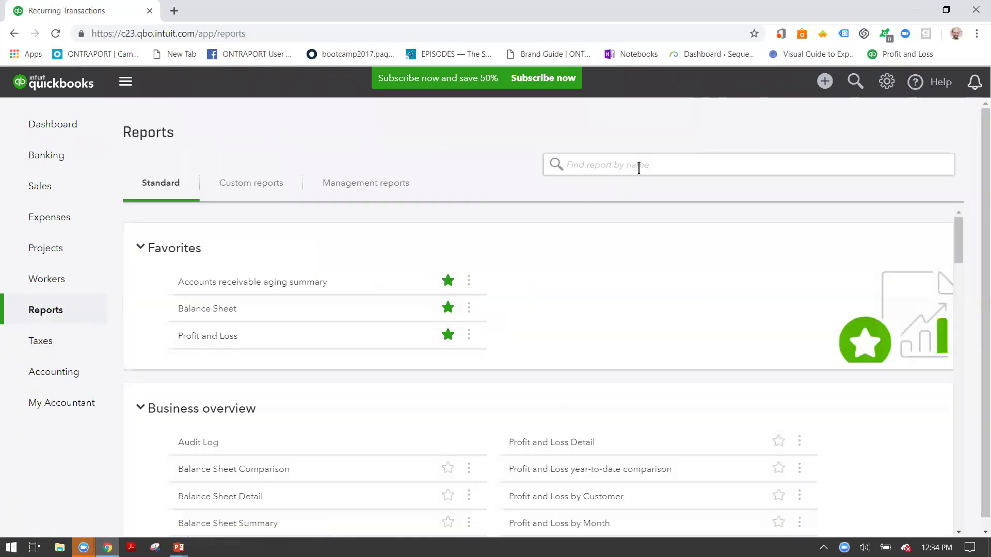
pyautogui.click(639, 168)
pyautogui.write('recu')
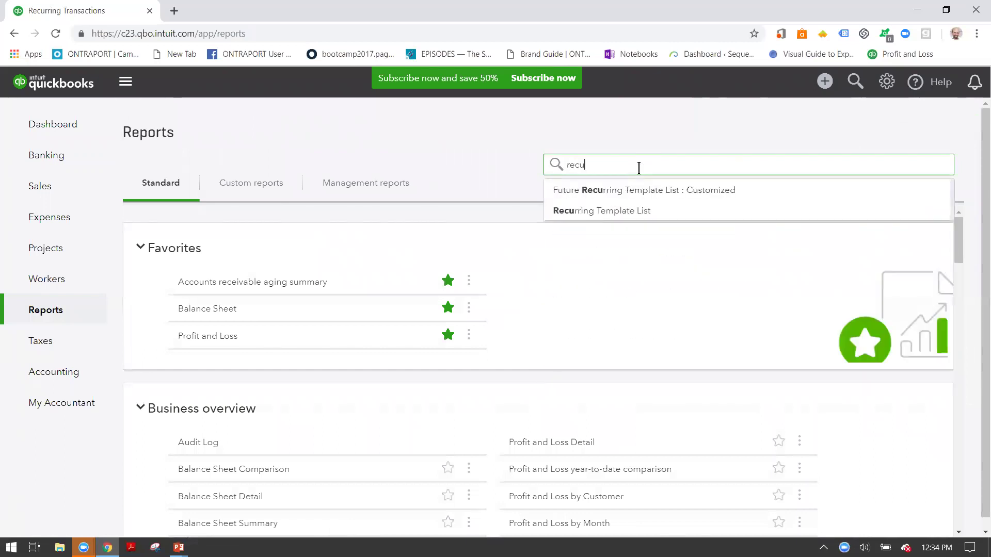
pyautogui.click(629, 211)
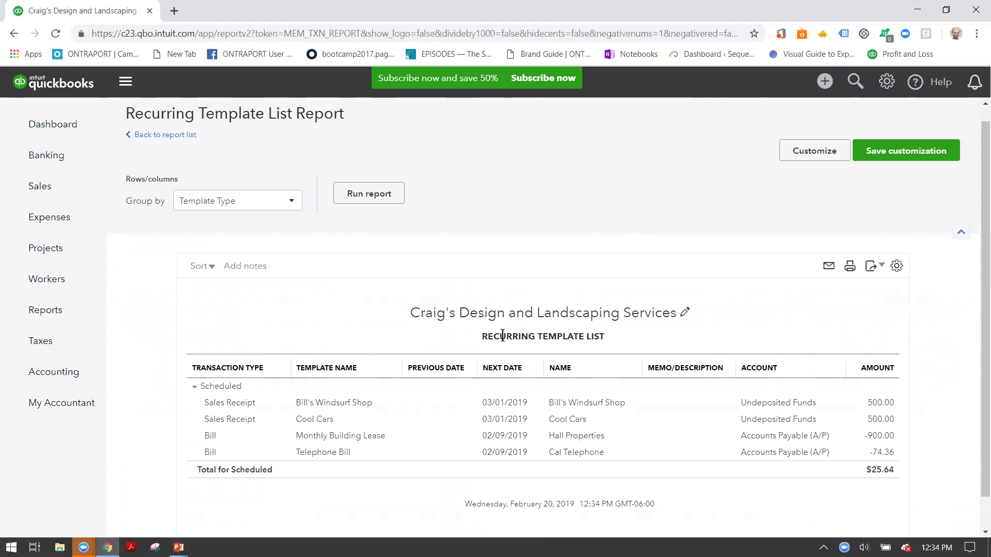
# - Open the custom report Future Recurring Template List and check its export formats without exporting
pyautogui.click(184, 136)
pyautogui.click(240, 185)
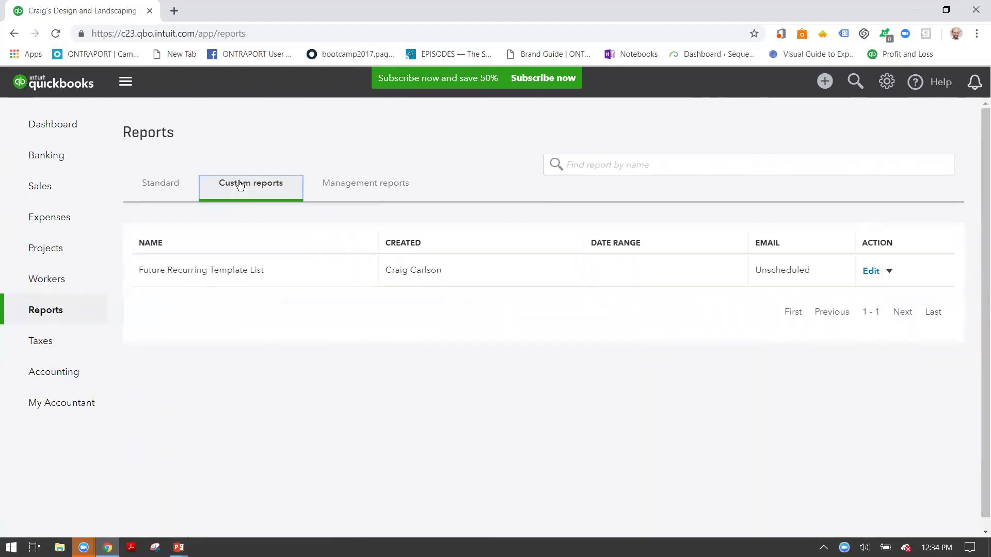
pyautogui.click(236, 274)
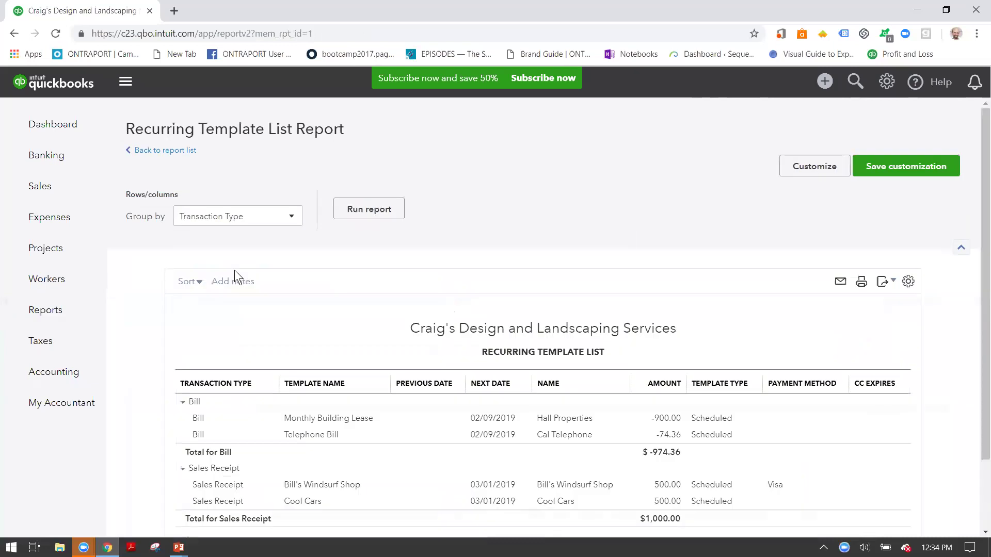
pyautogui.scroll(-1, 236, 276)
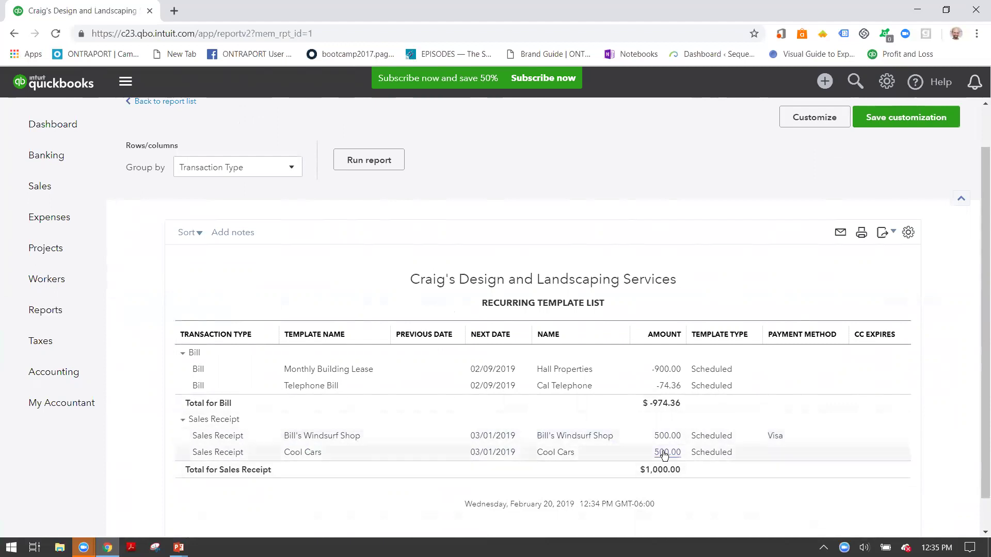
pyautogui.click(888, 235)
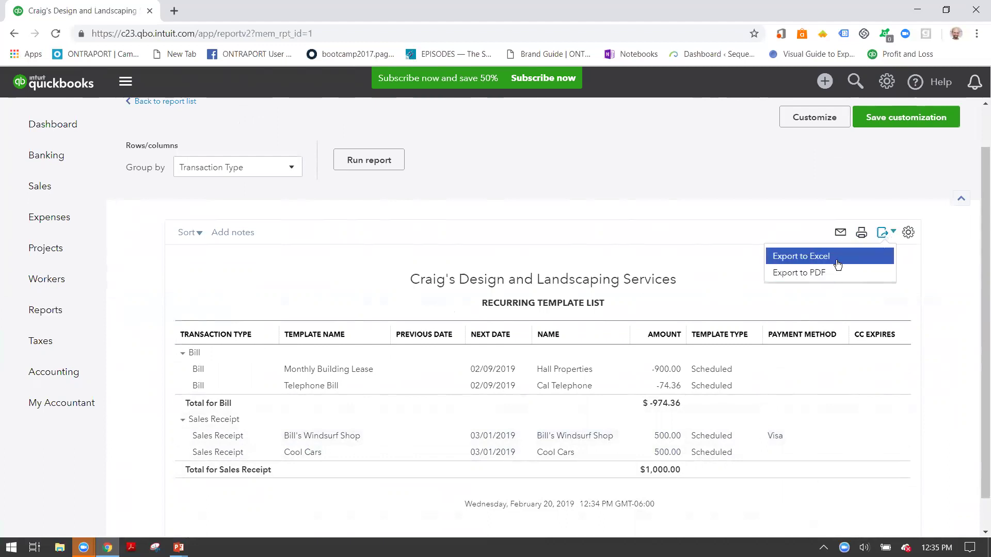
pyautogui.click(958, 290)
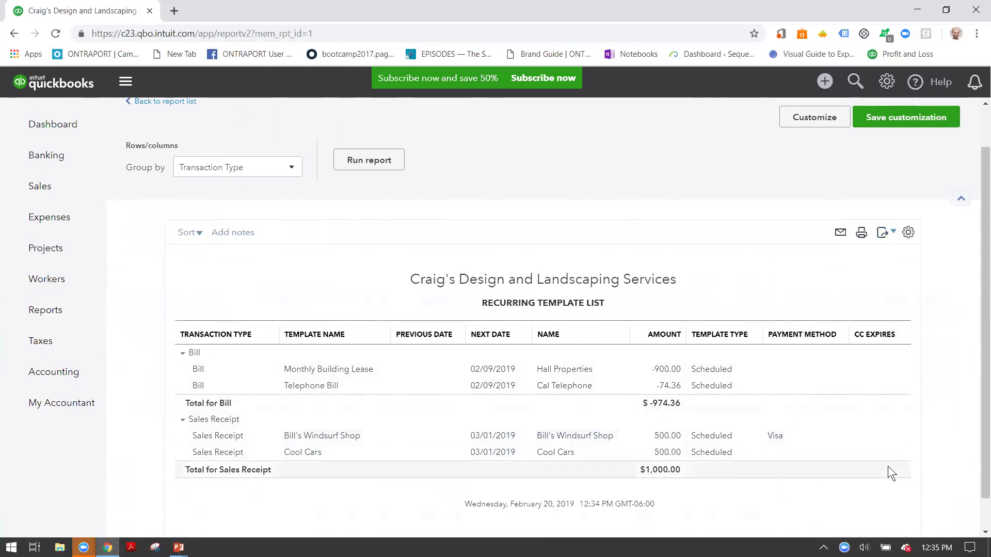
# - Examine the selected and available columns in the report's customization settings, and leave them without making changes
pyautogui.click(814, 121)
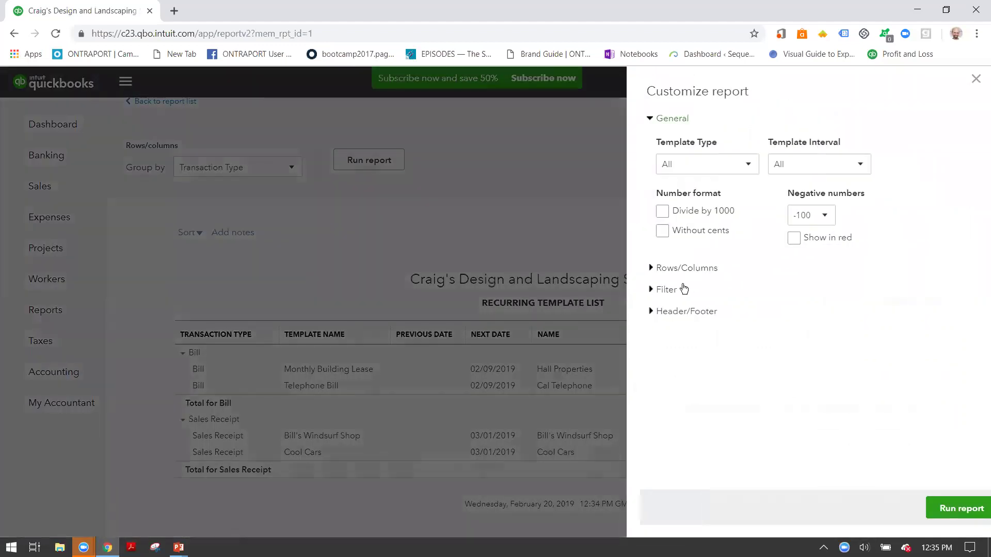
pyautogui.click(672, 269)
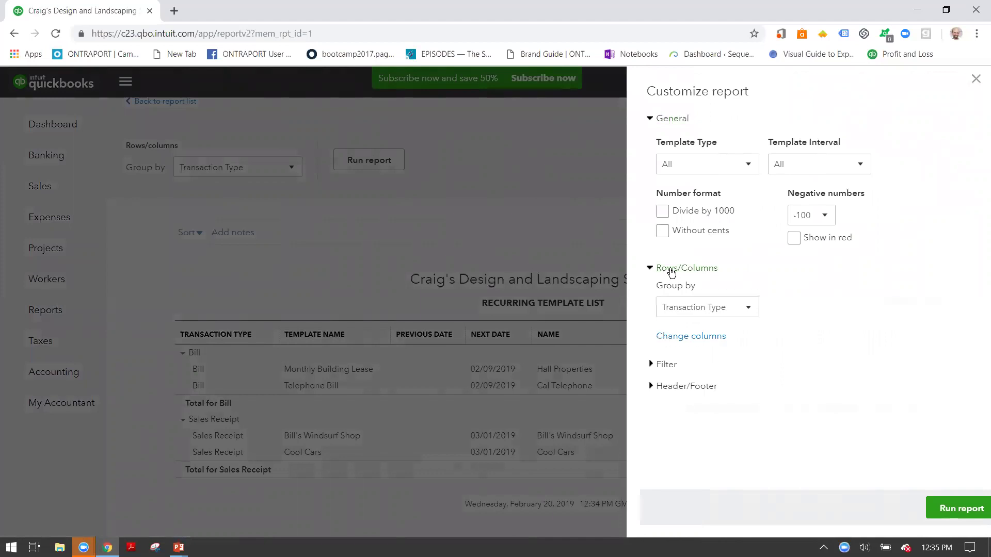
pyautogui.click(679, 336)
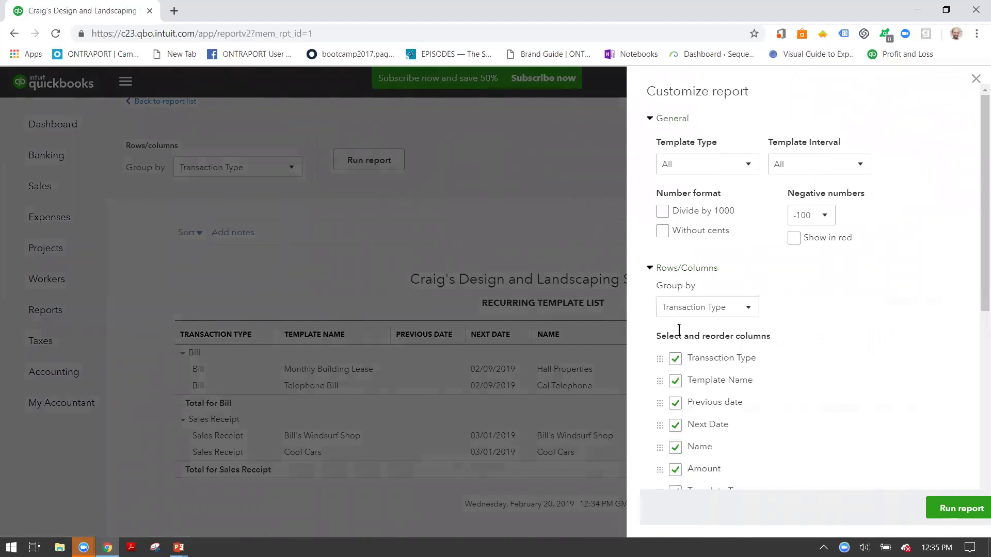
pyautogui.moveTo(974, 269); pyautogui.dragTo(974, 371)
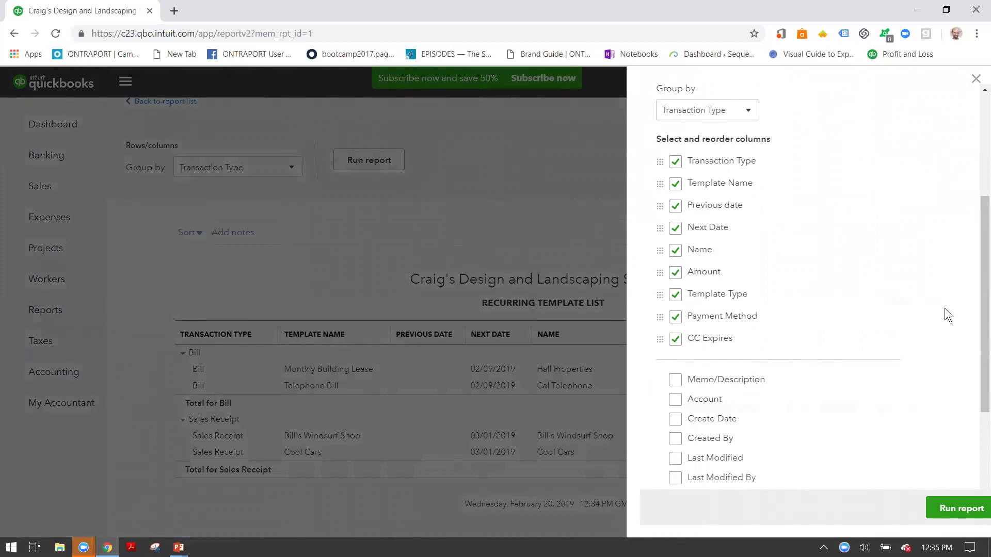
pyautogui.moveTo(974, 336); pyautogui.dragTo(976, 419)
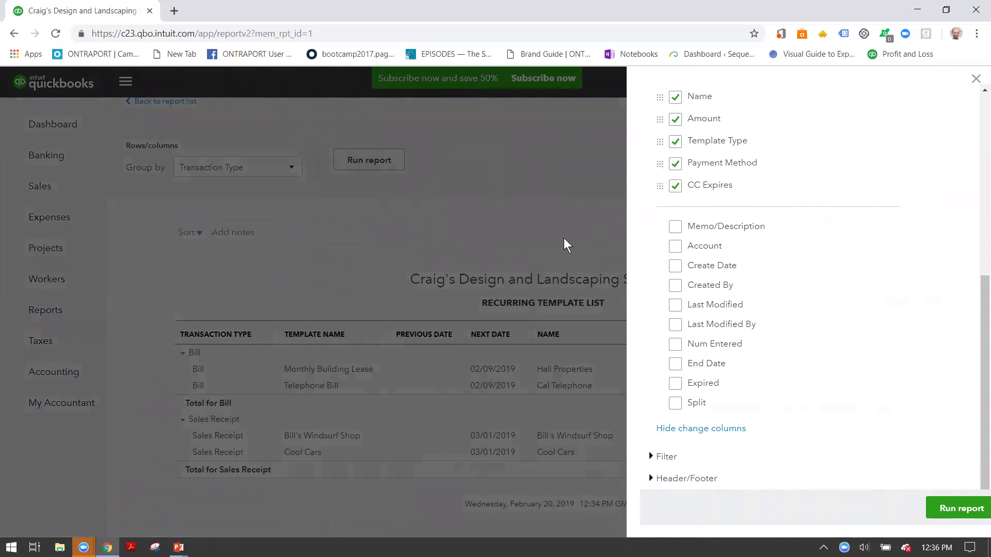
pyautogui.click(976, 79)
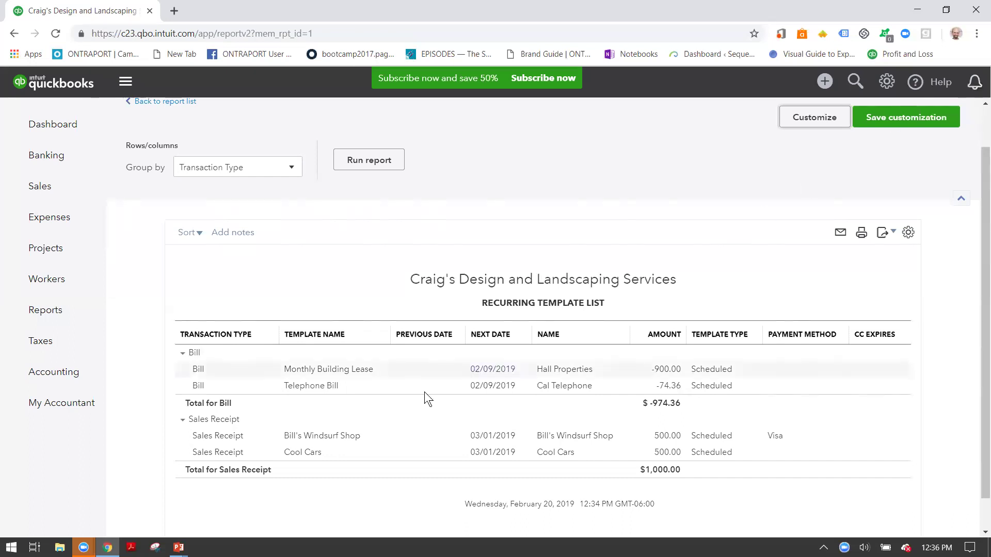
# - Switch to the running PowerPoint slide show and advance to the contact e-mail slide
pyautogui.click(179, 547)
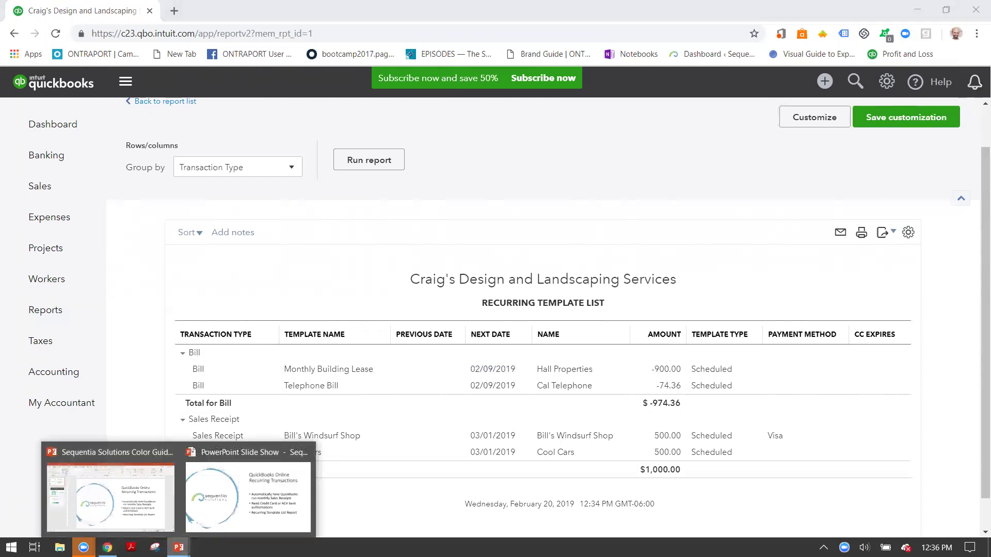
pyautogui.moveTo(179, 547)
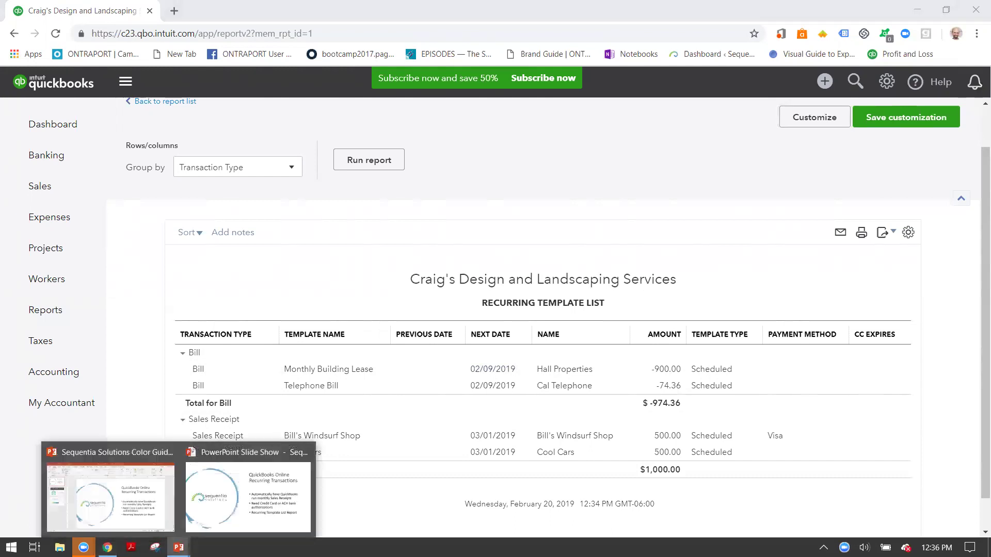
pyautogui.click(212, 516)
pyautogui.press('Right')
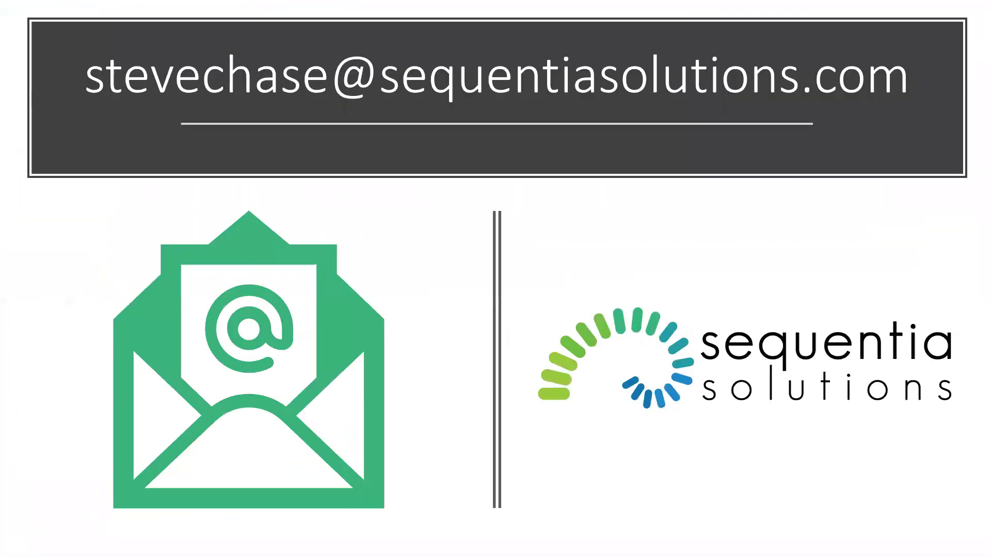